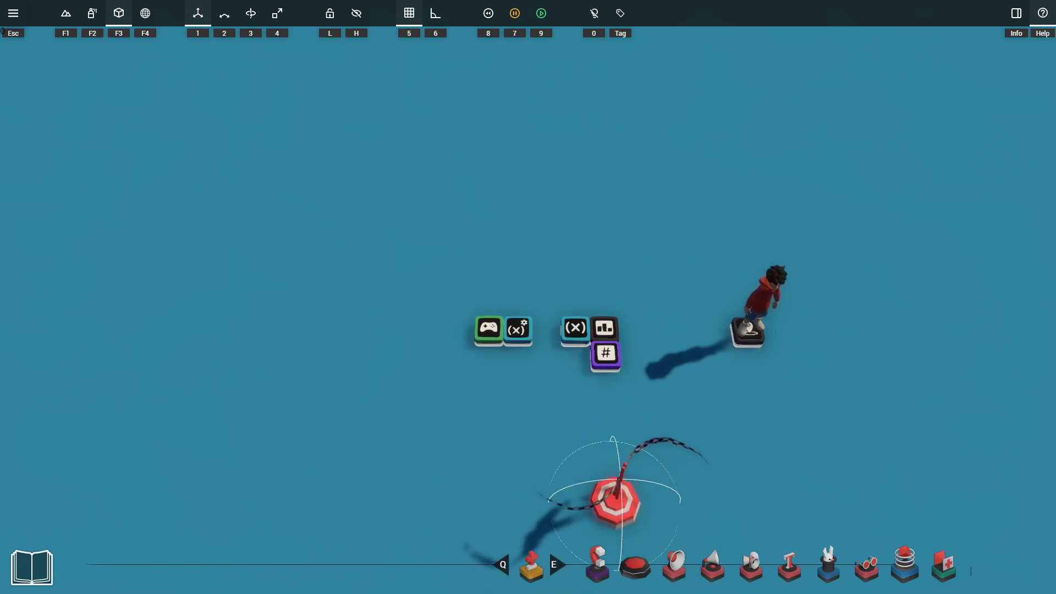
# Step: Open the Leaderboard gadget's settings and examine its available sorting options
pyautogui.click(604, 328)
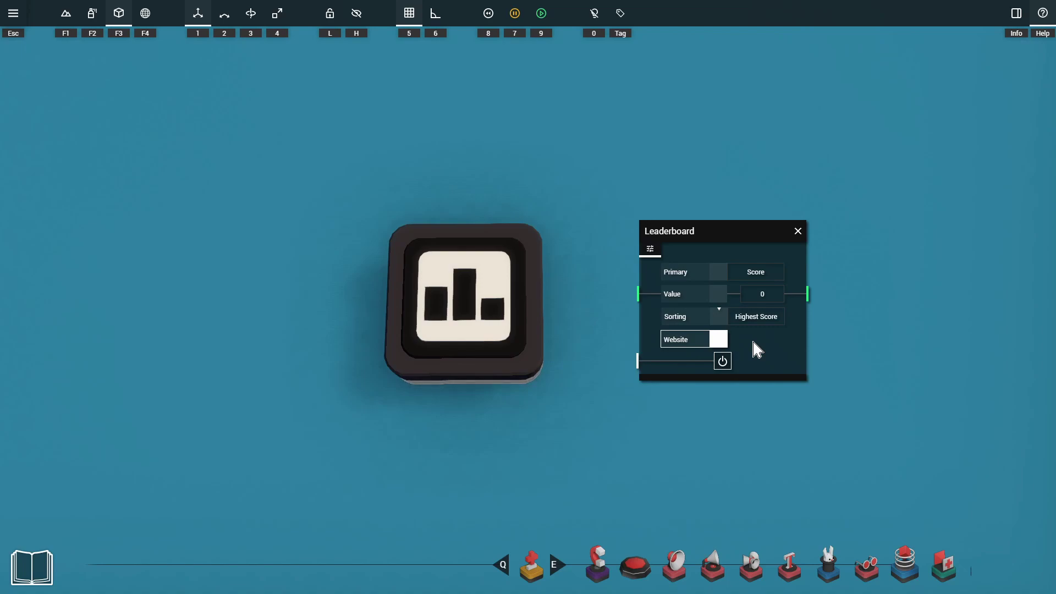
pyautogui.click(717, 318)
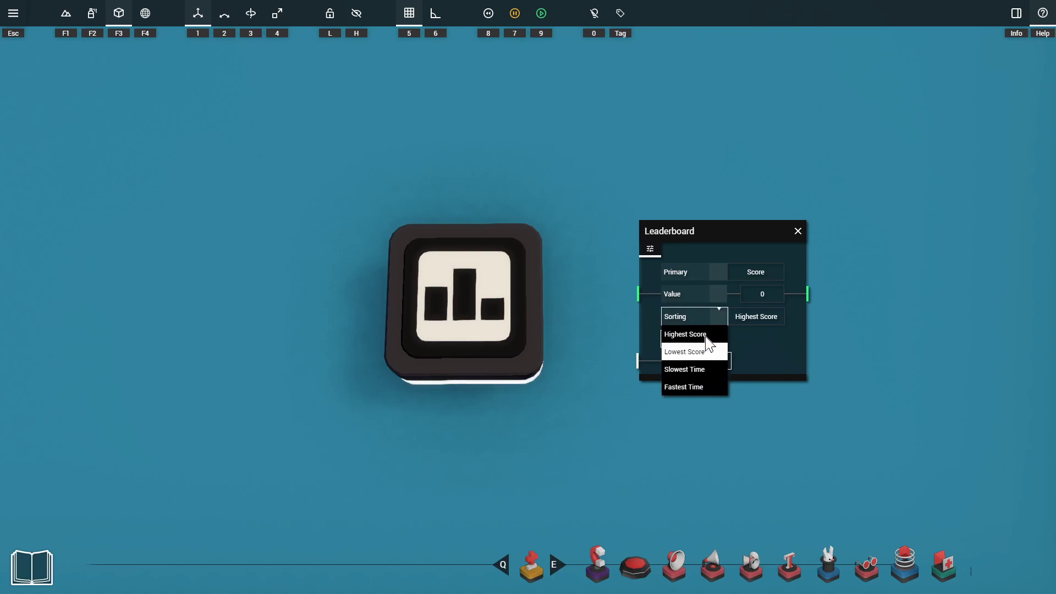
pyautogui.click(713, 297)
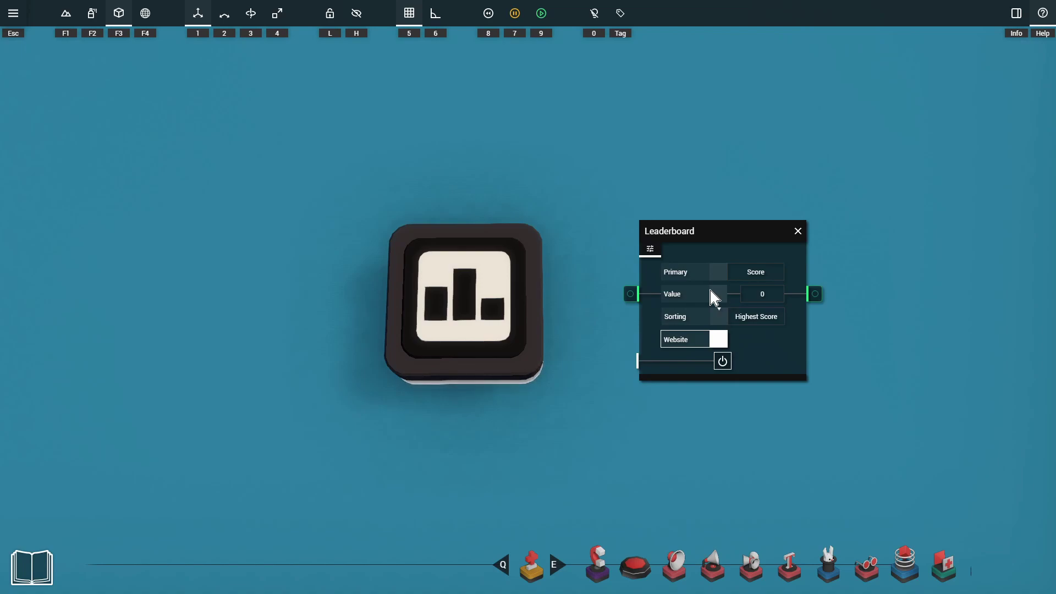
pyautogui.press('Escape')
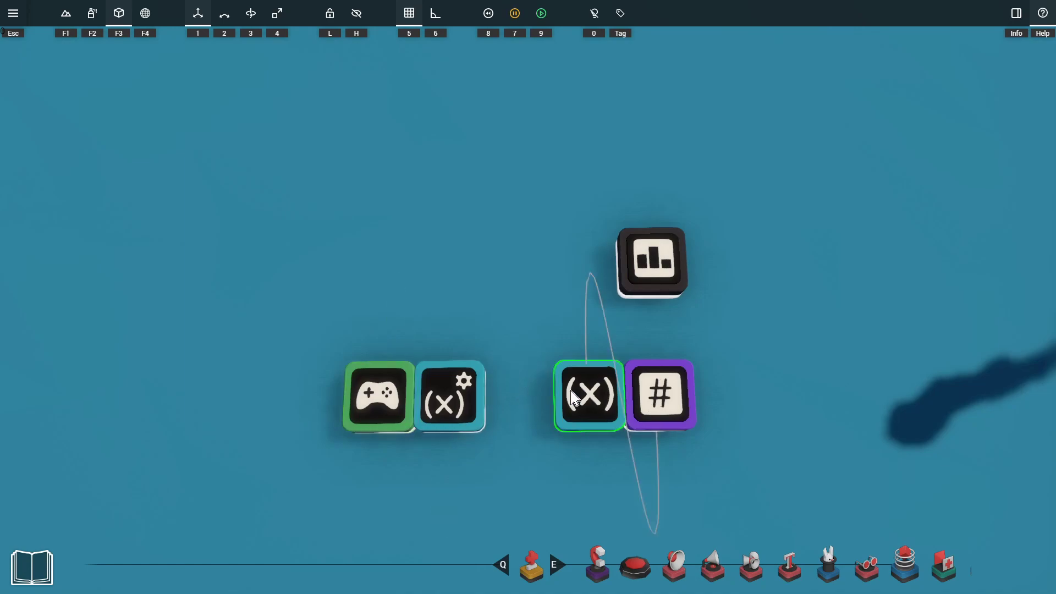
# Step: Examine the settings of the Score variable, the Attack input trigger and the variable modifier
pyautogui.click(591, 398)
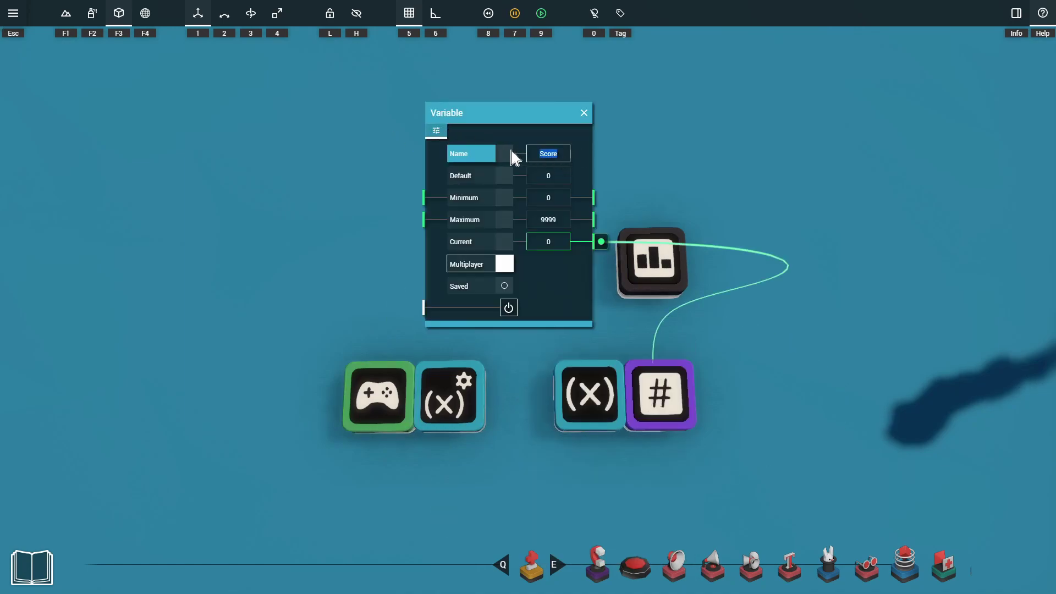
pyautogui.click(368, 392)
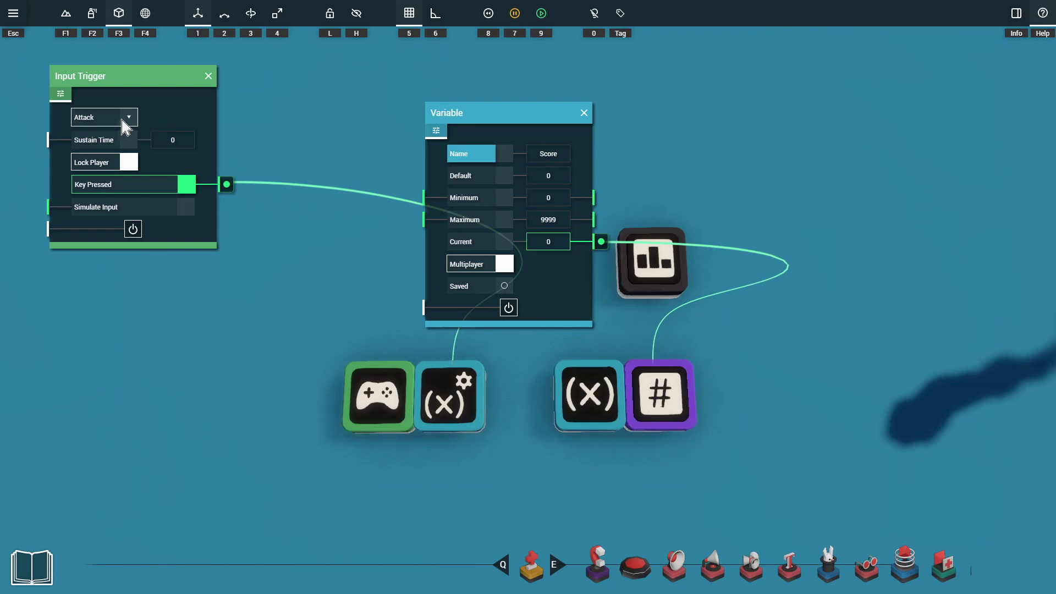
pyautogui.click(451, 397)
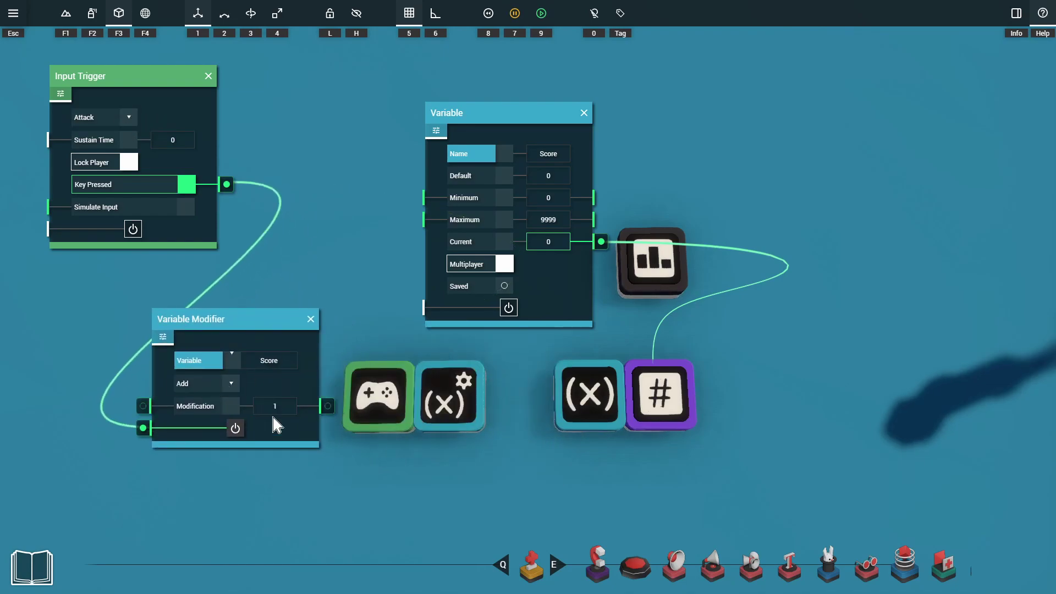
pyautogui.click(267, 361)
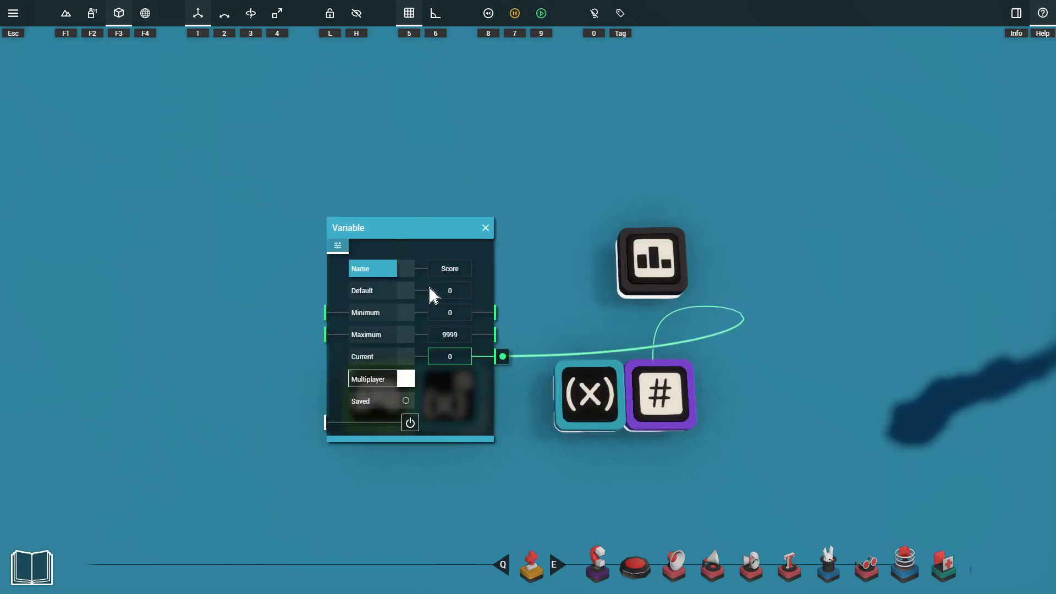
# Step: Connect the Score variable's Current output to the Leaderboard's Value input
pyautogui.click(656, 264)
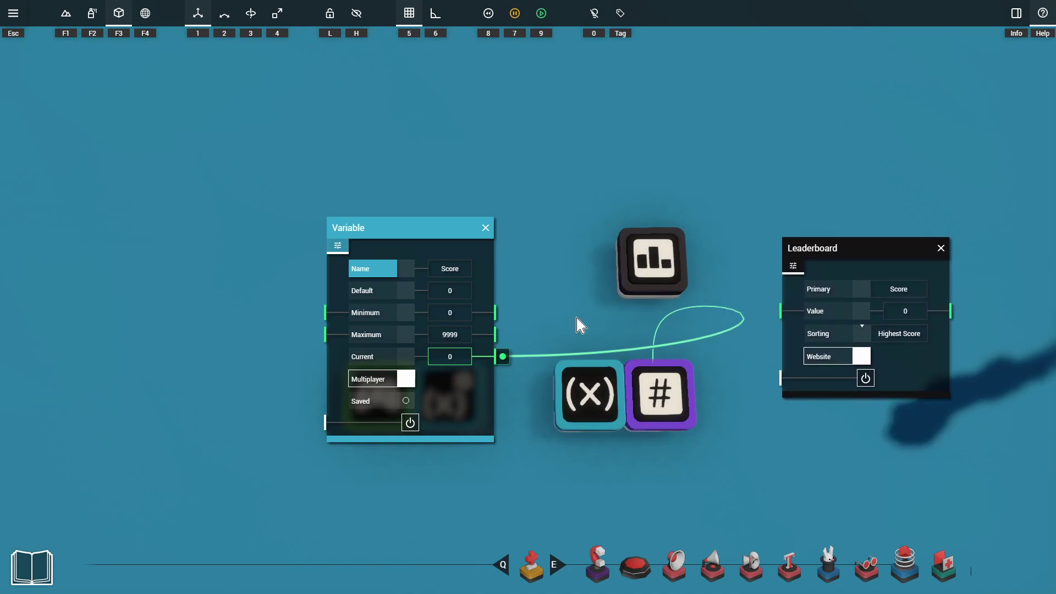
pyautogui.click(503, 357)
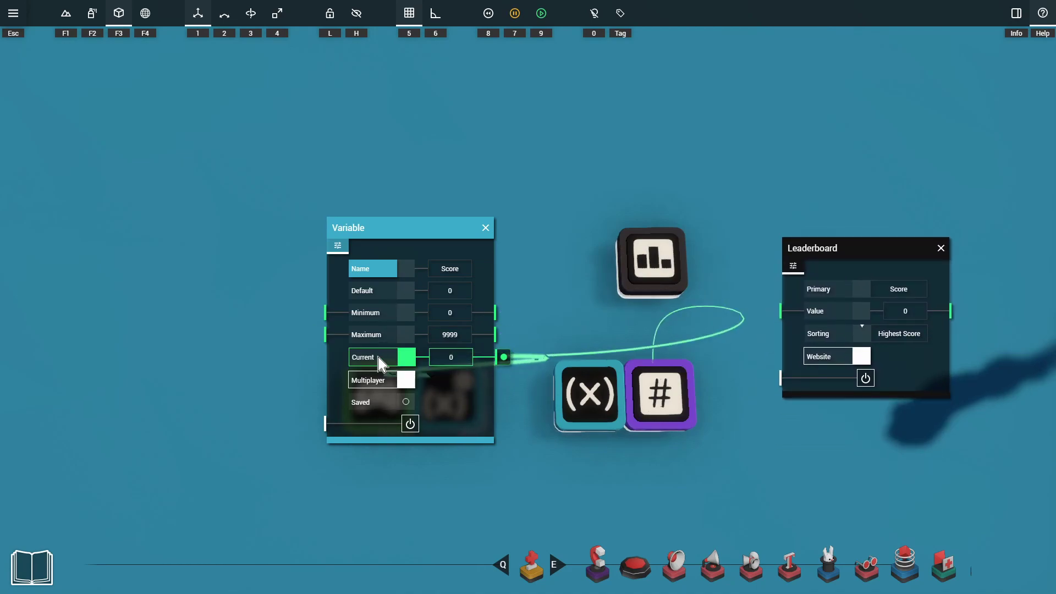
pyautogui.moveTo(311, 297); pyautogui.dragTo(776, 311)
pyautogui.click(630, 449)
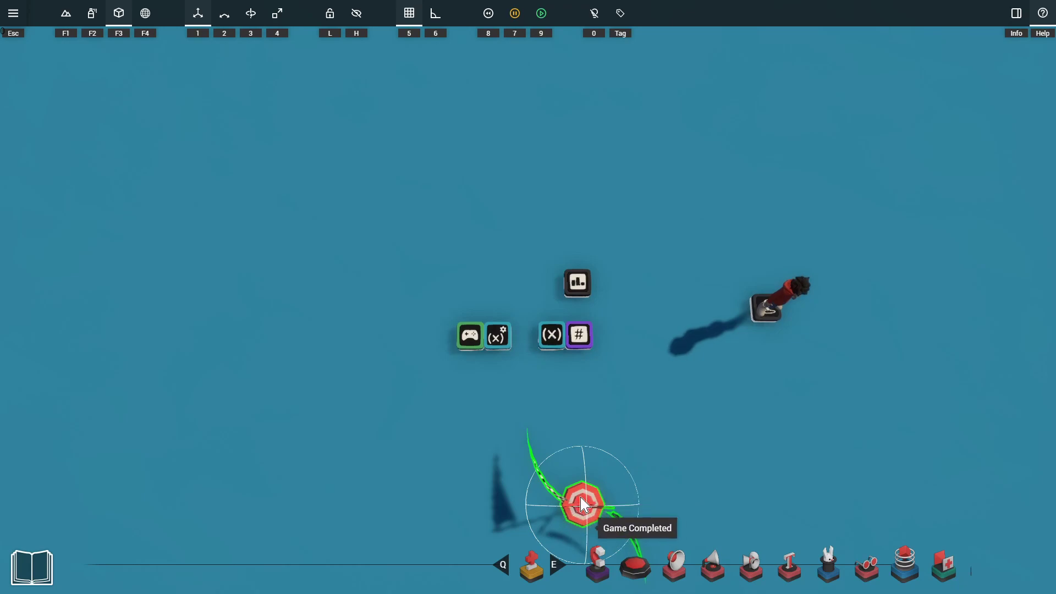
# Step: Review the end condition options of the Game Completed object and playtest the level
pyautogui.click(577, 513)
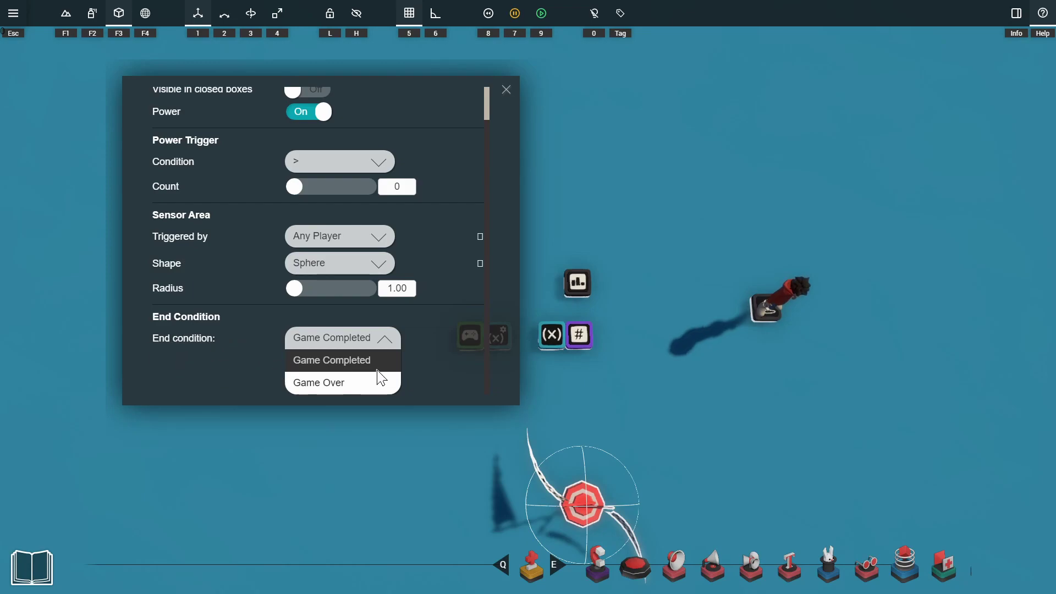
pyautogui.press('9')
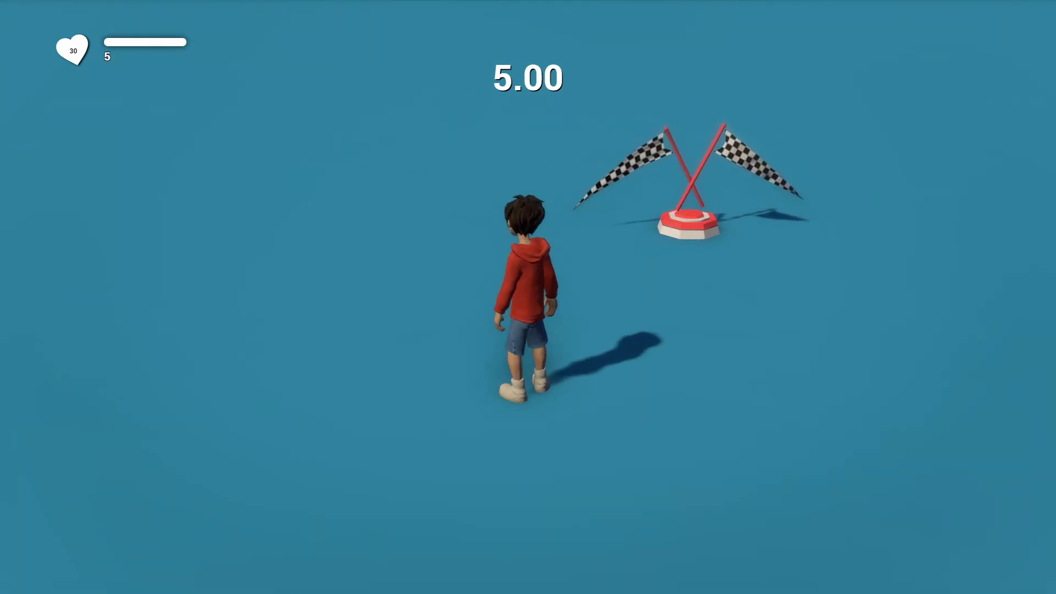
pyautogui.press('w')
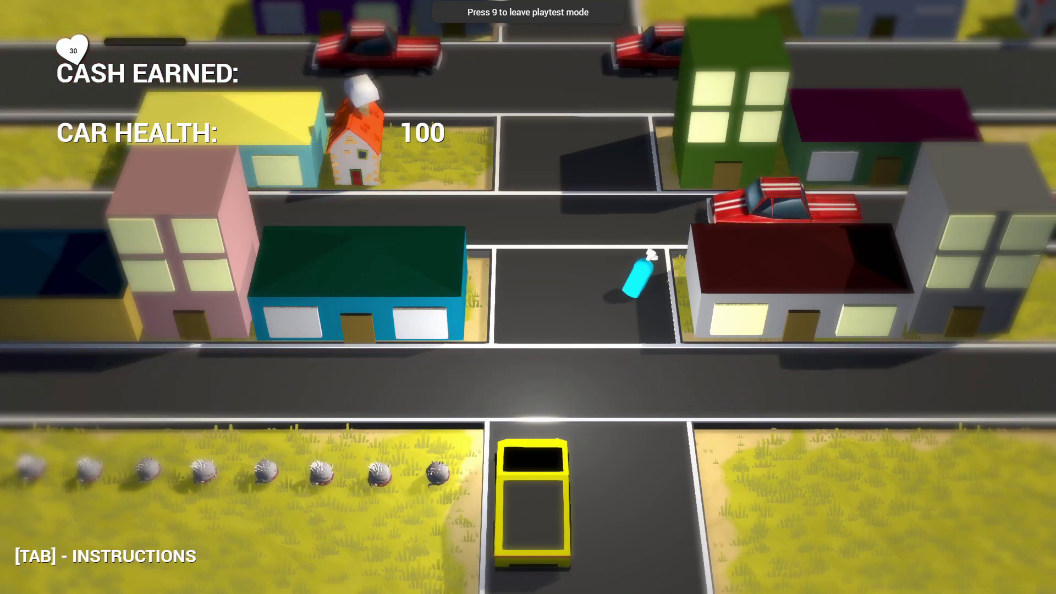
# Step: Playtest the car level by driving the yellow car across all the roads and back, and leave playtest mode
pyautogui.press('w')
pyautogui.press('w')
pyautogui.press('w')
pyautogui.press('w')
pyautogui.press('w')
pyautogui.press('w')
pyautogui.press('w')
pyautogui.press('w')
pyautogui.press('w')
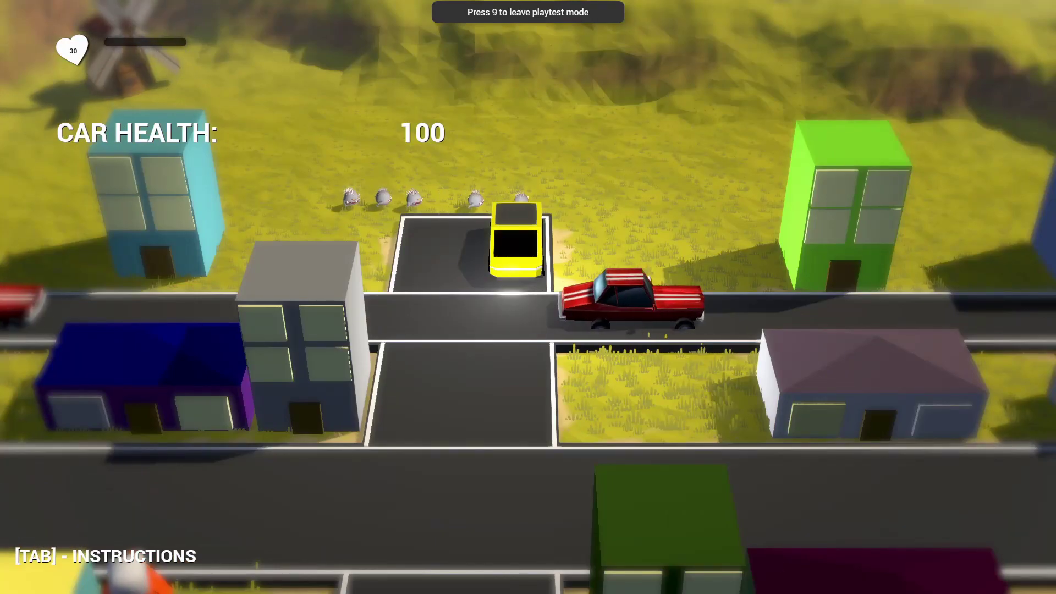
pyautogui.press('s')
pyautogui.press('s')
pyautogui.press('s')
pyautogui.press('s')
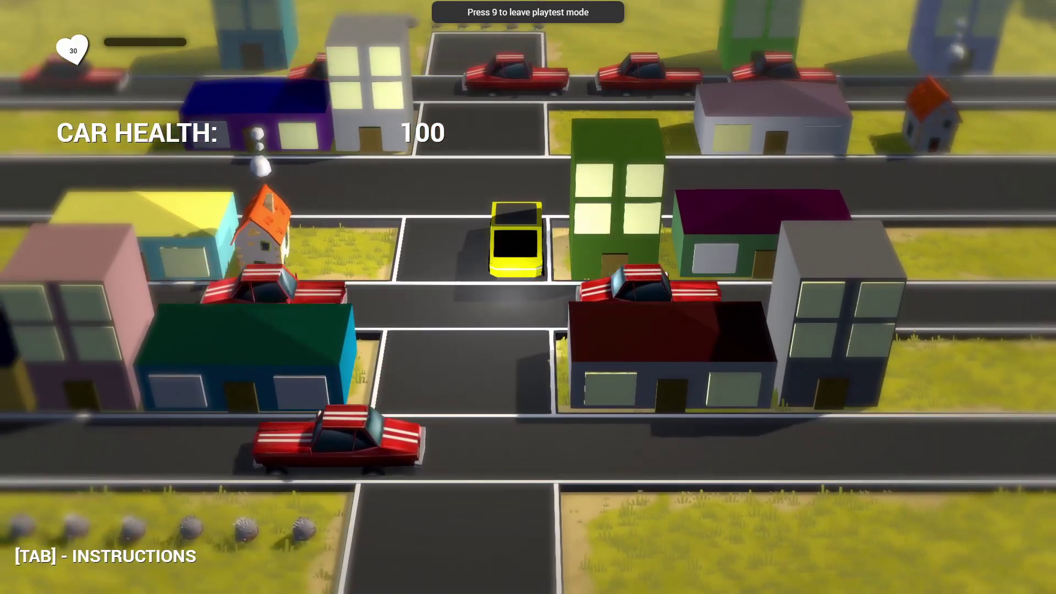
pyautogui.press('s')
pyautogui.press('s')
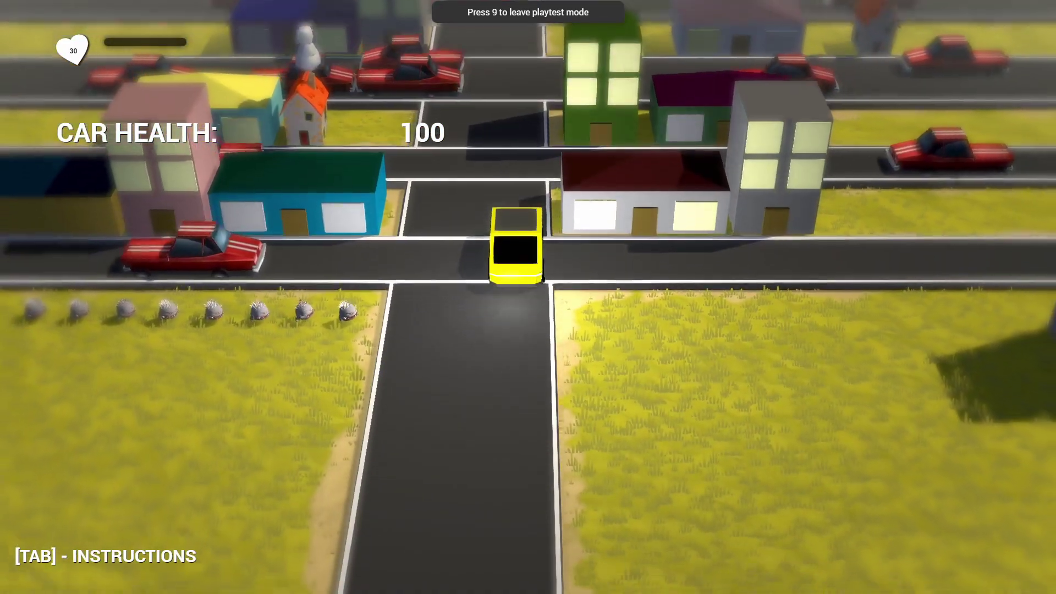
pyautogui.press('s')
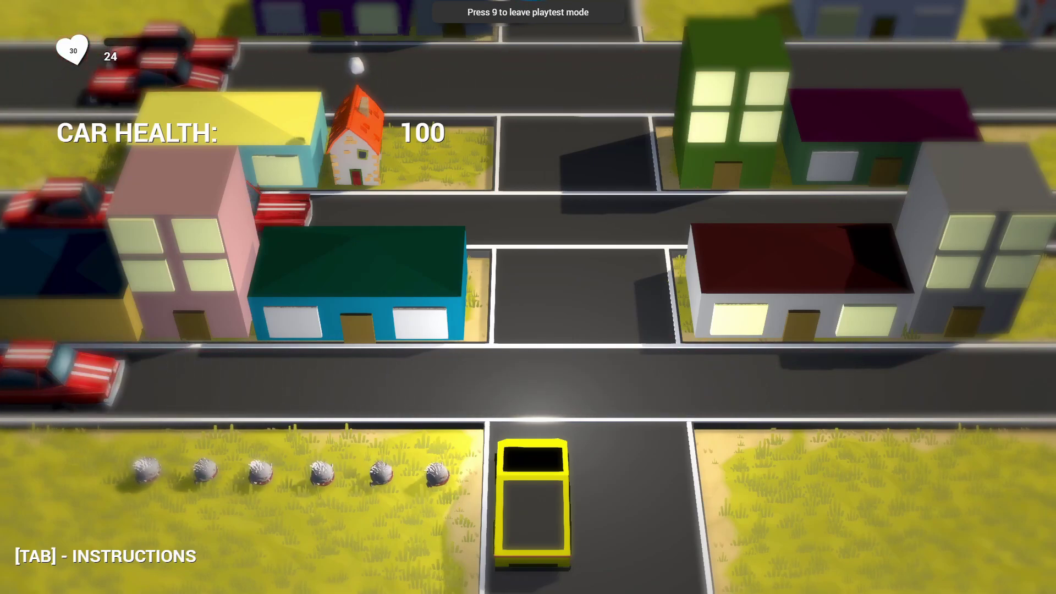
pyautogui.press('9')
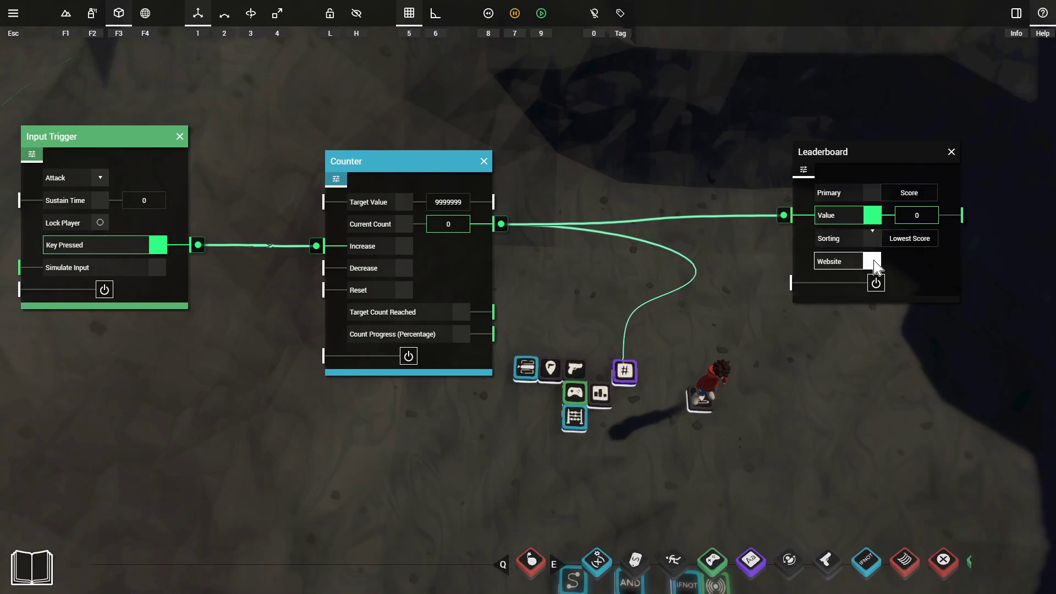
# Step: Playtest the spider level by repeatedly shooting at the spiders to drive the on-screen counter
pyautogui.press('9')
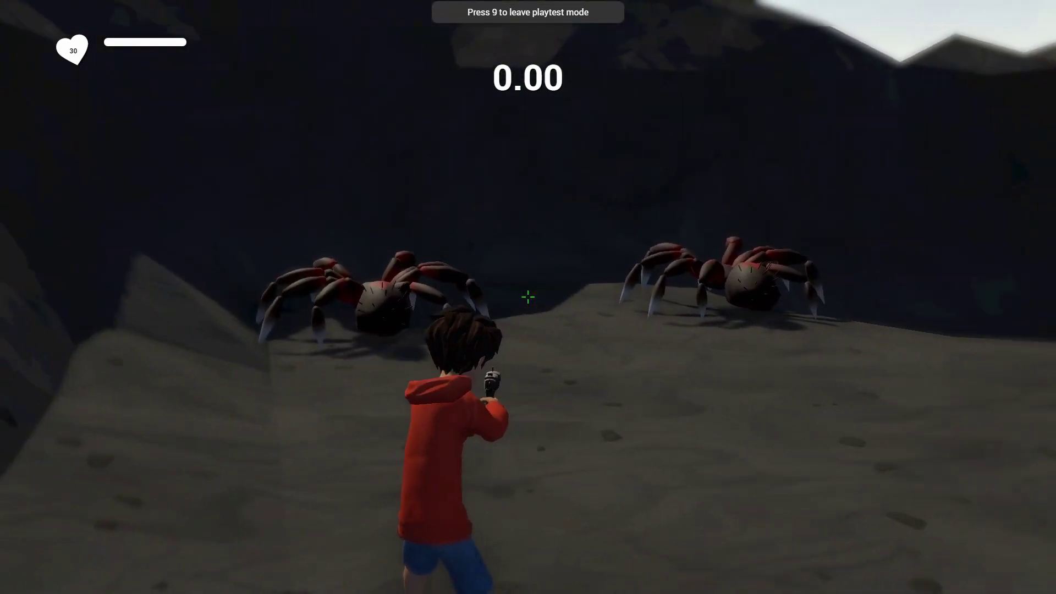
pyautogui.click(528, 297)
pyautogui.click(528, 297)
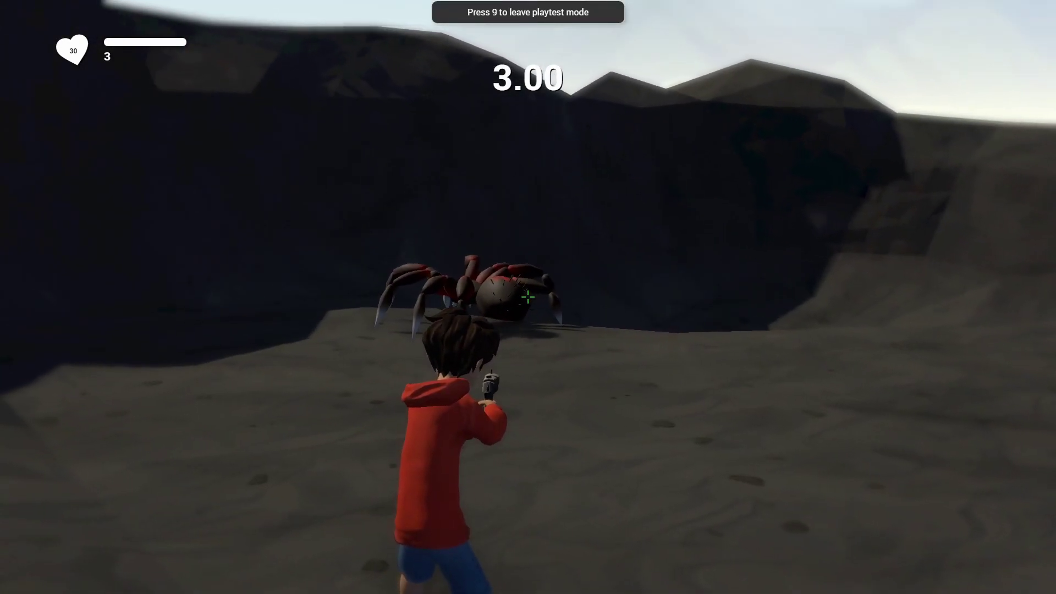
pyautogui.click(528, 297)
pyautogui.click(528, 297)
pyautogui.click(528, 297)
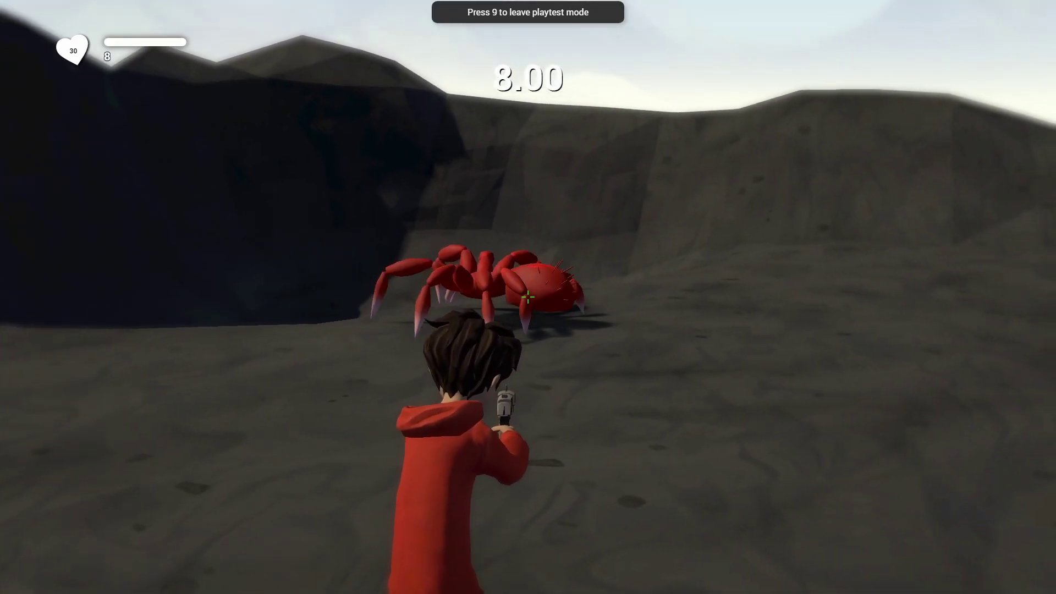
pyautogui.click(528, 297)
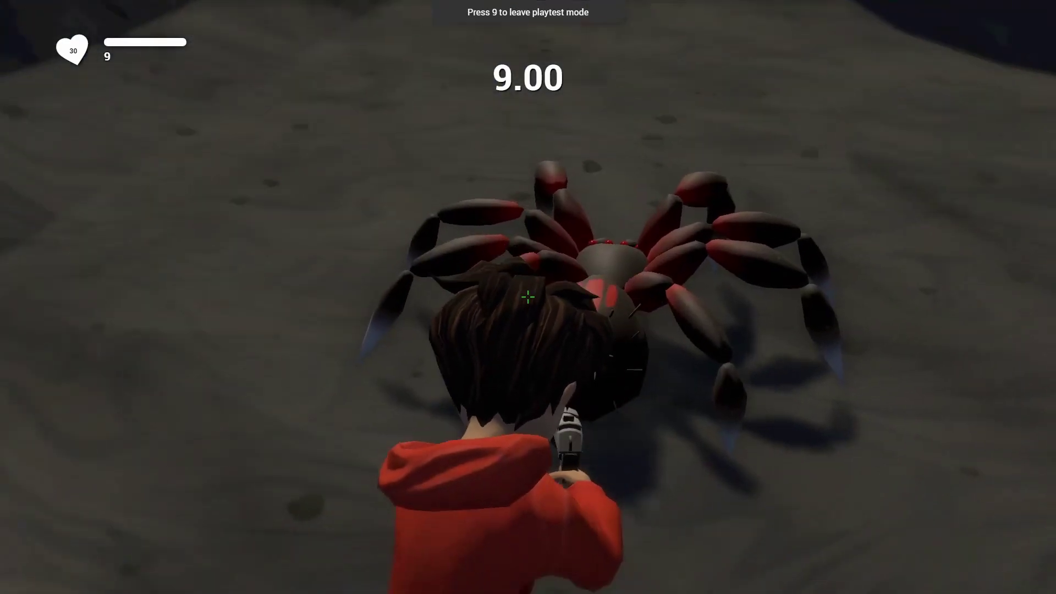
pyautogui.click(528, 297)
pyautogui.click(528, 297)
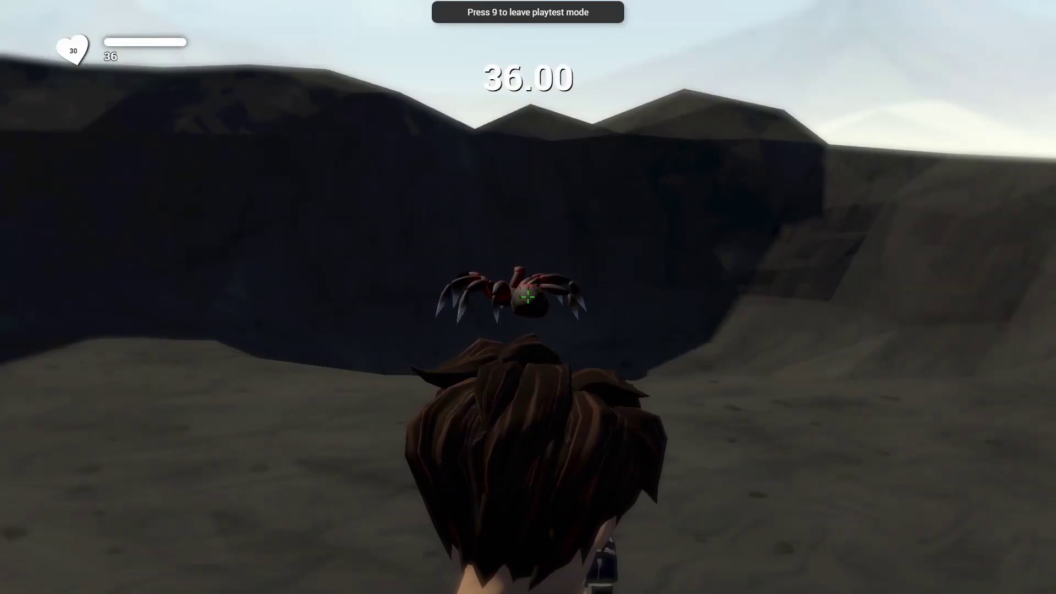
pyautogui.click(528, 297)
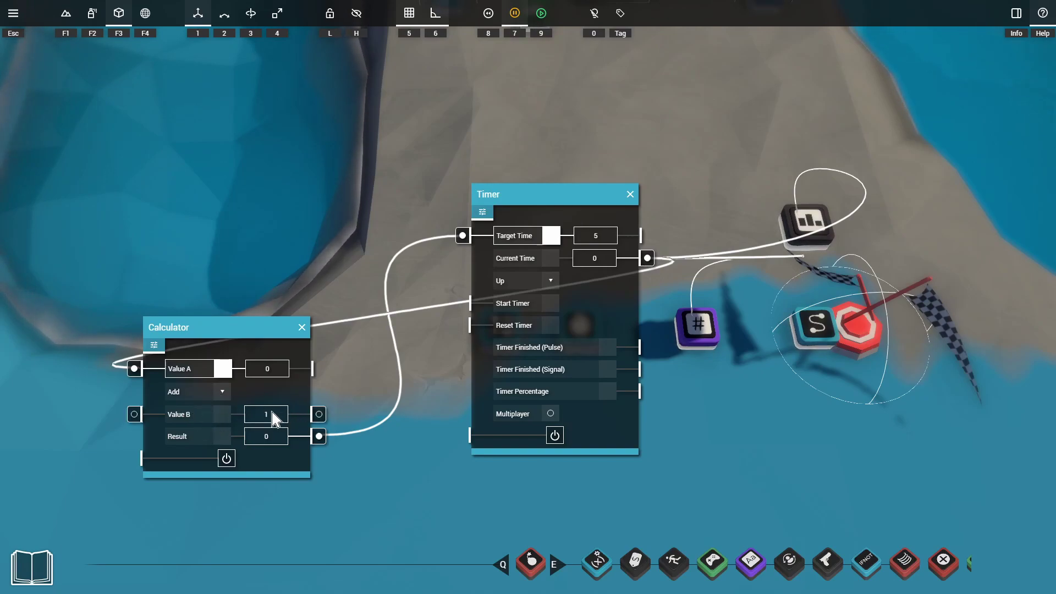
# Step: Connect the calculator's Value B output to the timer's Start Timer input
pyautogui.click(274, 433)
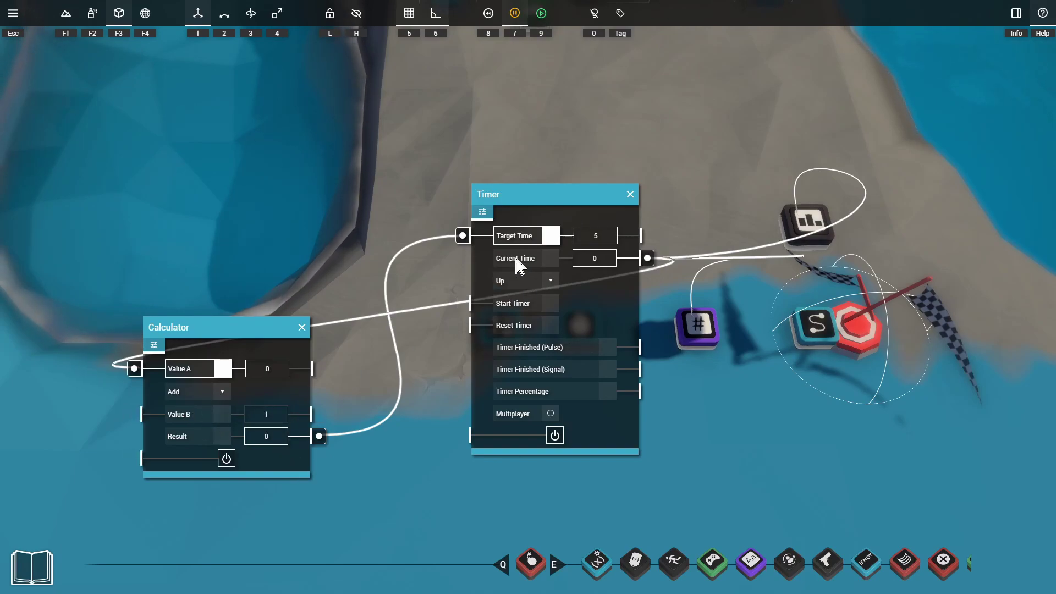
pyautogui.click(274, 438)
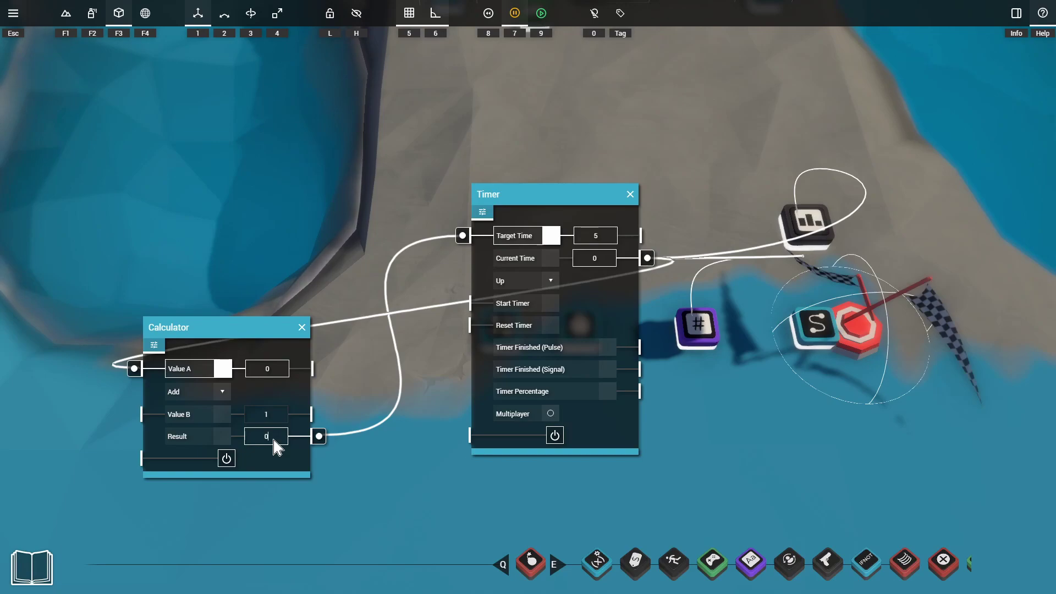
pyautogui.moveTo(319, 437); pyautogui.dragTo(424, 418)
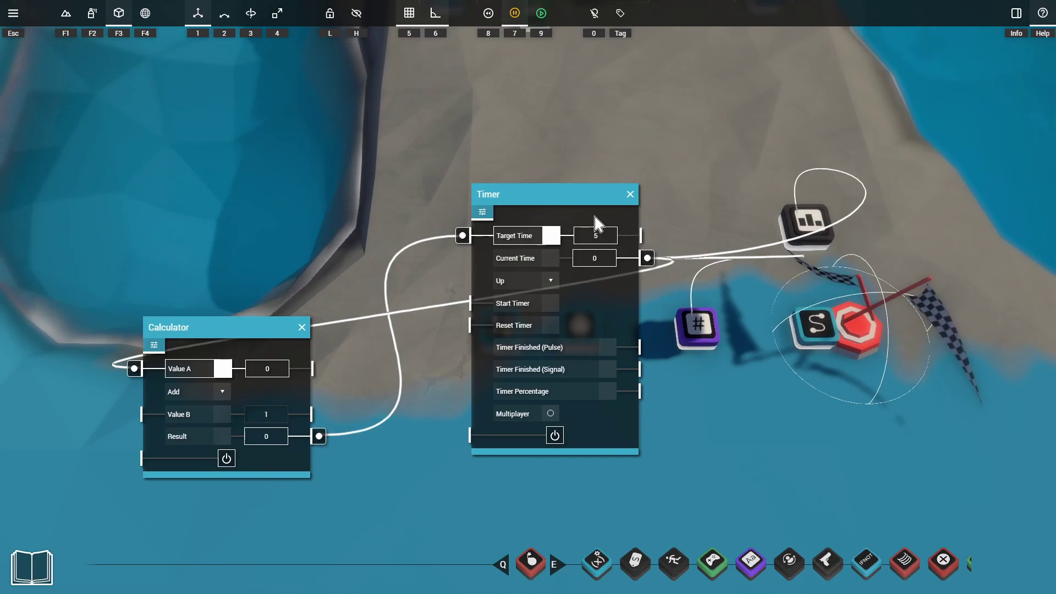
pyautogui.moveTo(319, 414); pyautogui.dragTo(463, 303)
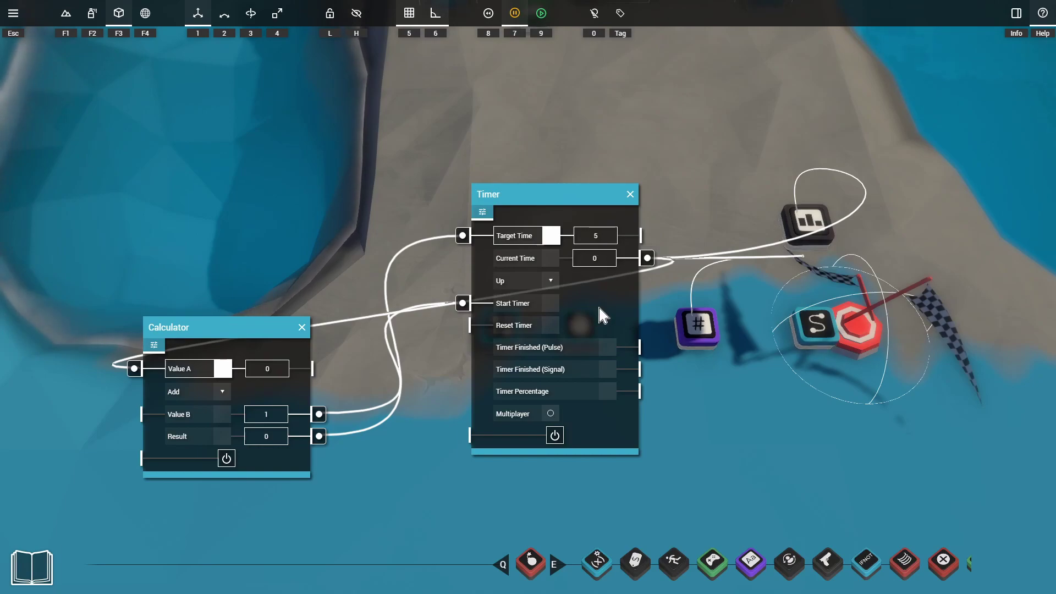
# Step: Playtest the crab level, steering the crab sideways around the rocks on the path
pyautogui.press('7')
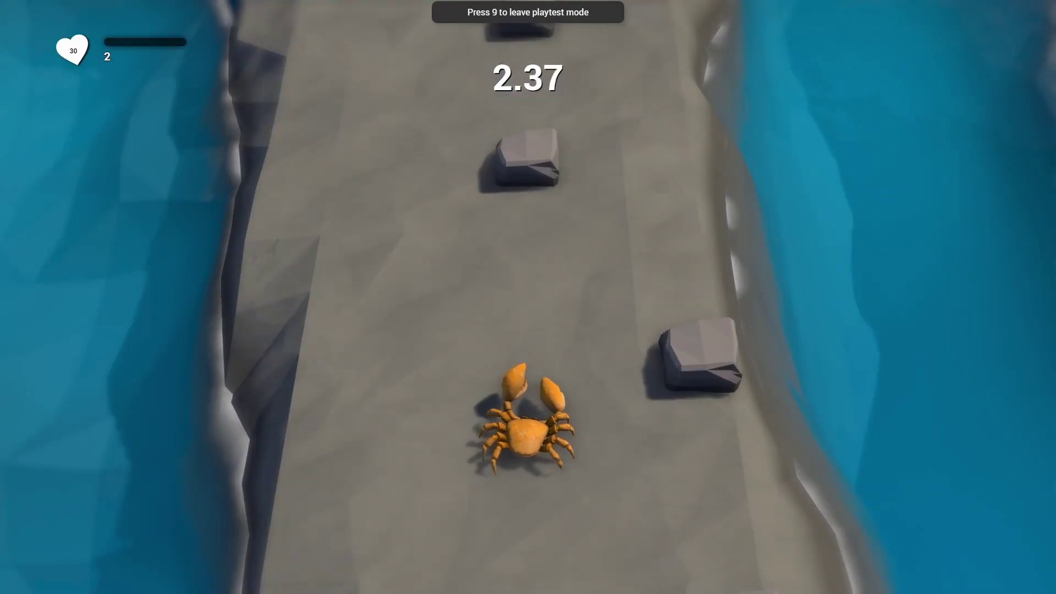
pyautogui.press('a')
pyautogui.press('d')
pyautogui.press('d')
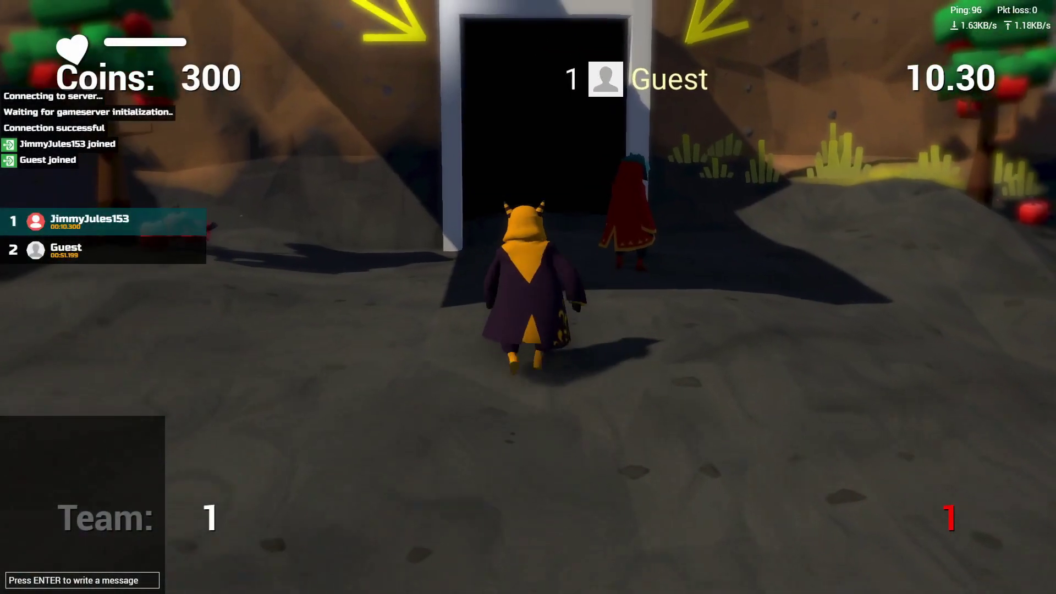
# Step: Walk the character around in front of the doorway in the multiplayer game
pyautogui.press('w')
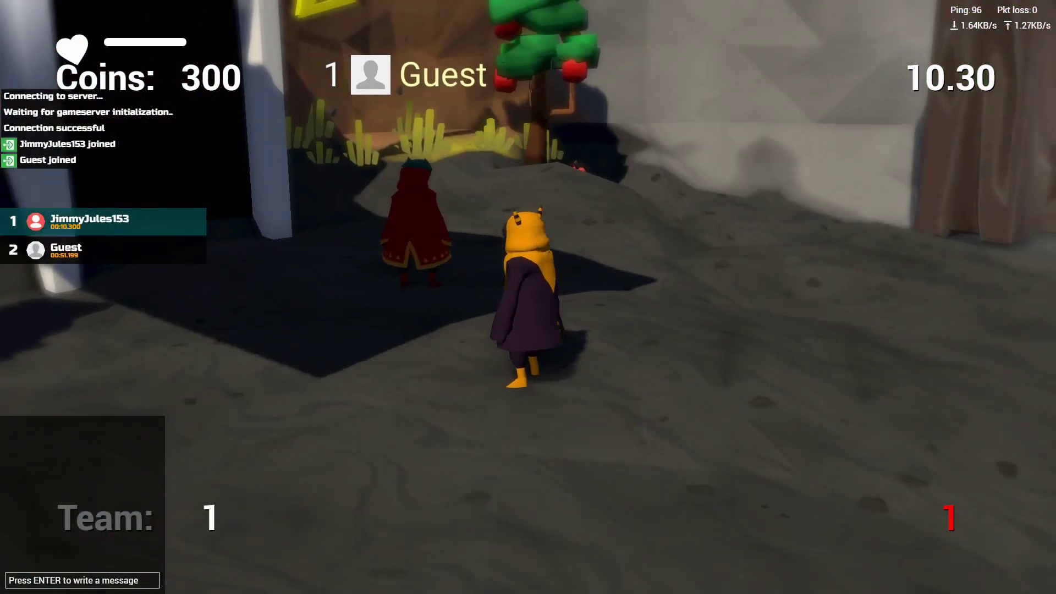
pyautogui.press('w')
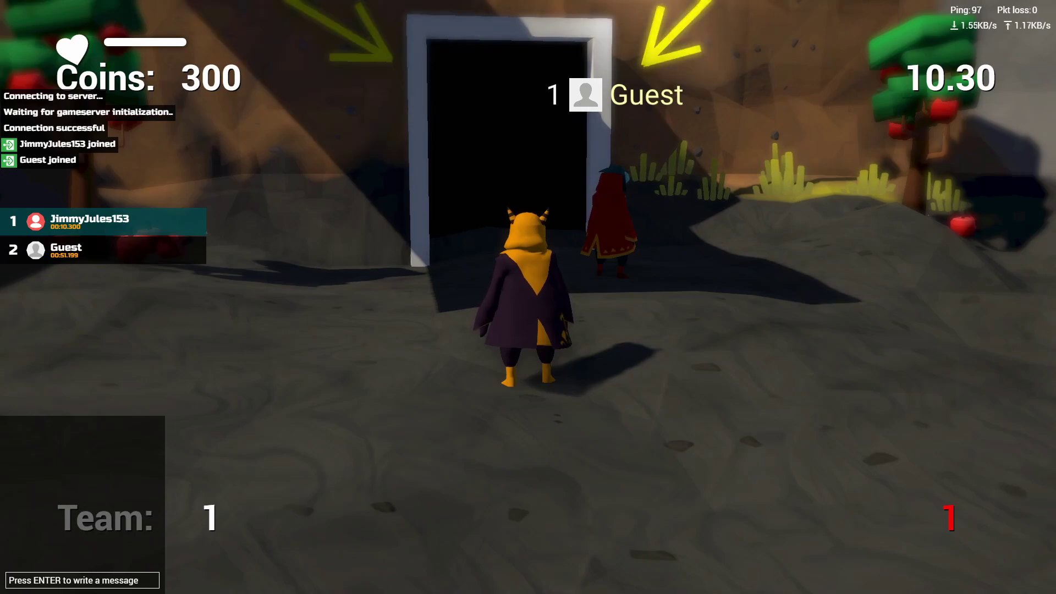
pyautogui.press('Tab')
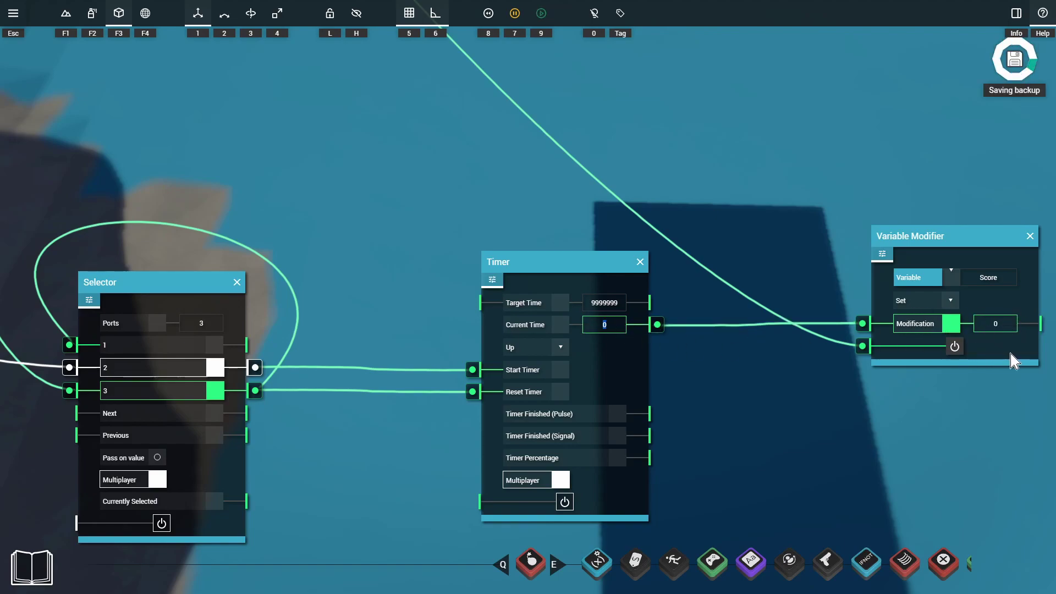
# Step: Set the Score variable modifier's Modification value to 0 and check the timer's Current Time
pyautogui.click(1005, 325)
pyautogui.write('0')
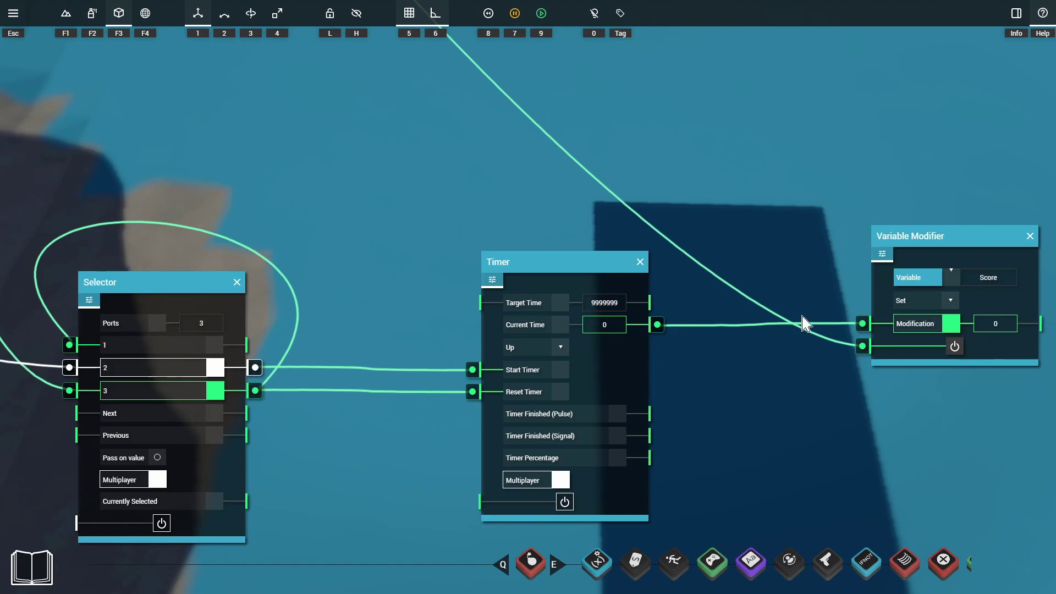
pyautogui.click(594, 319)
pyautogui.press('Return')
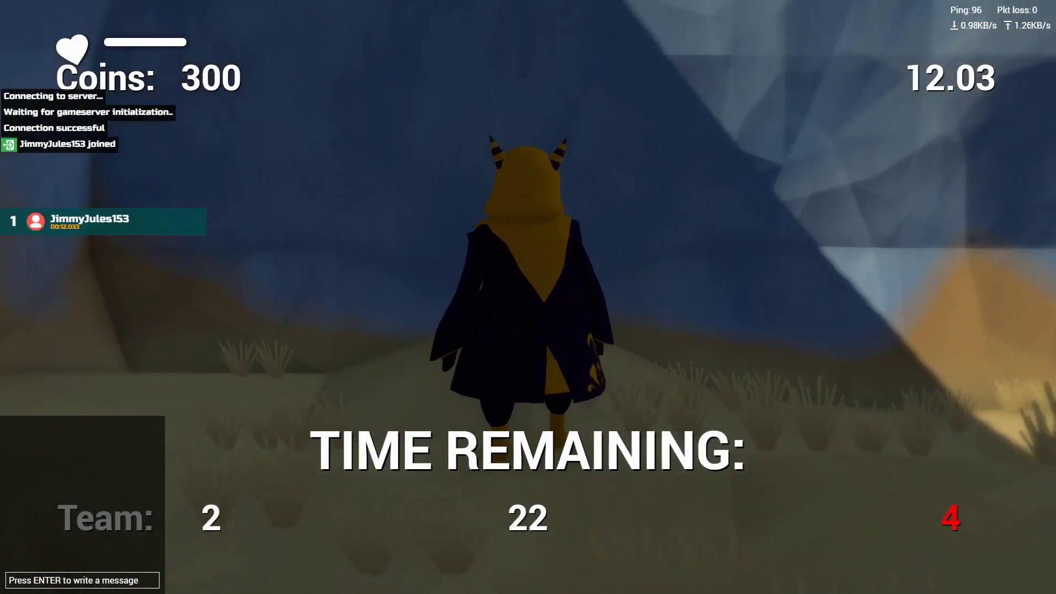
# Step: Play the timed multiplayer round, moving the character back and forth near the coloured portal
pyautogui.press('w')
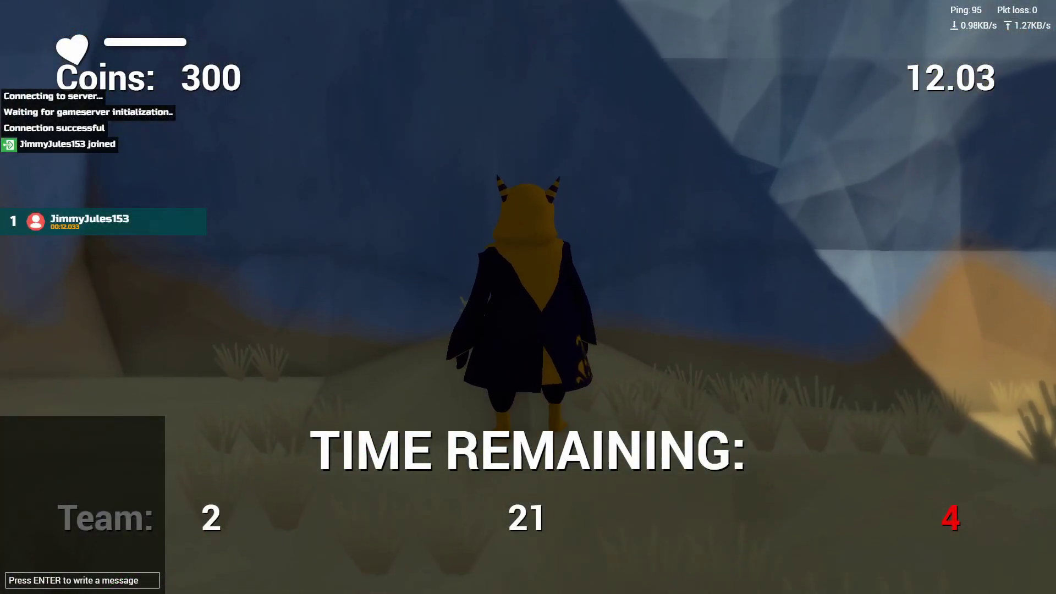
pyautogui.press('s')
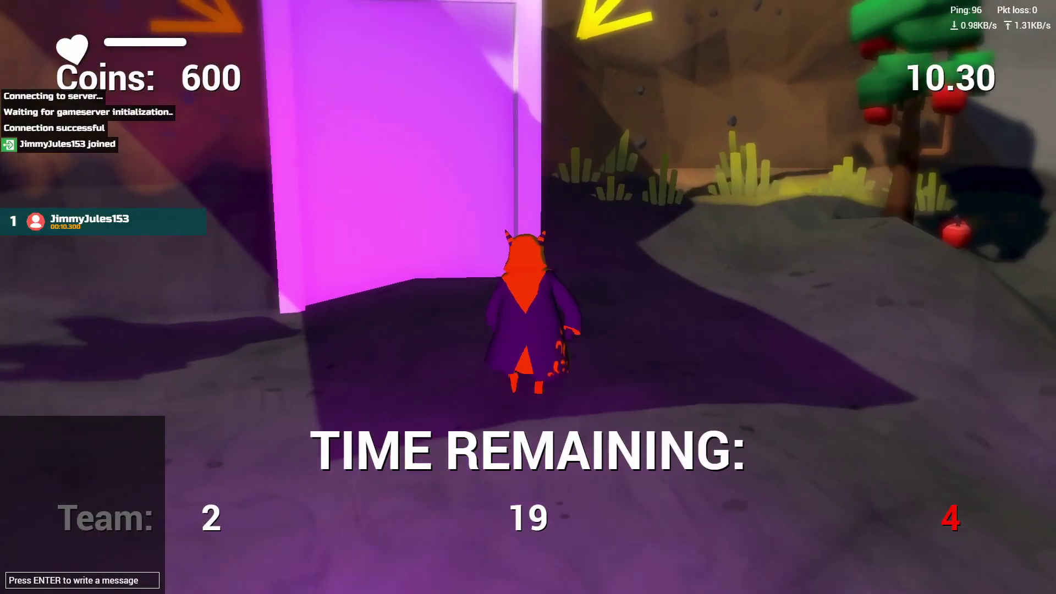
pyautogui.press('s')
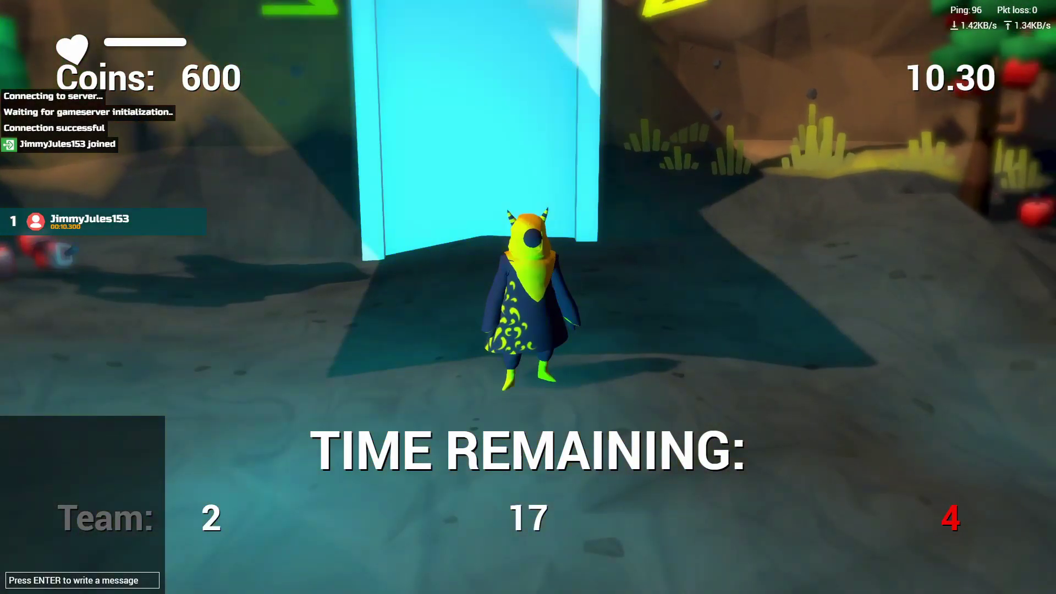